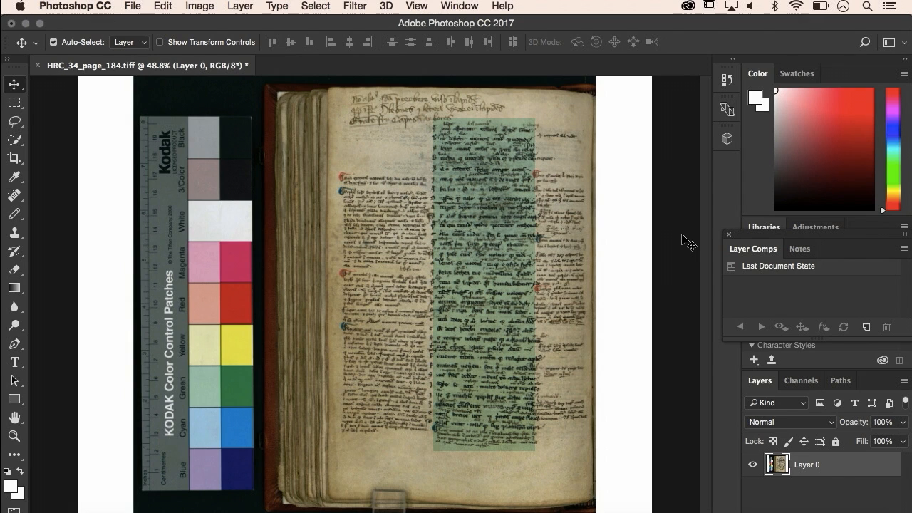
pyautogui.scroll(1, 681, 241)
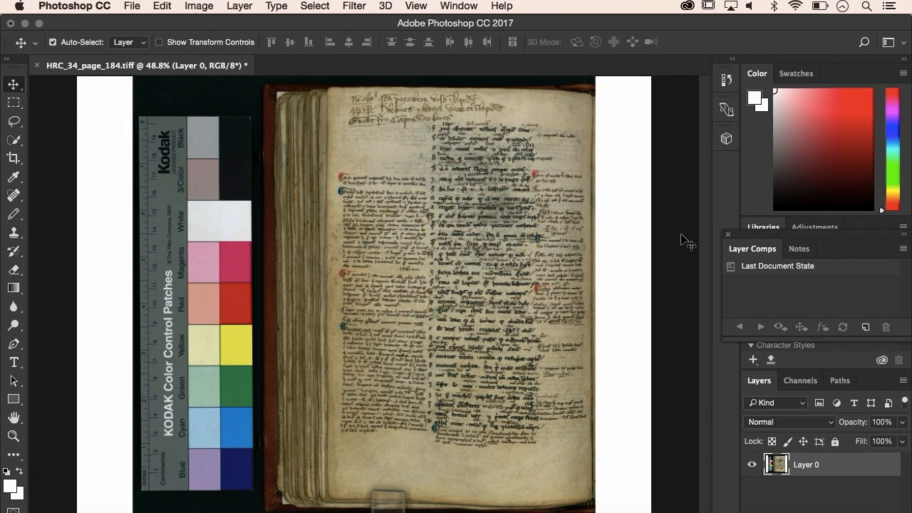
pyautogui.scroll(7, 682, 235)
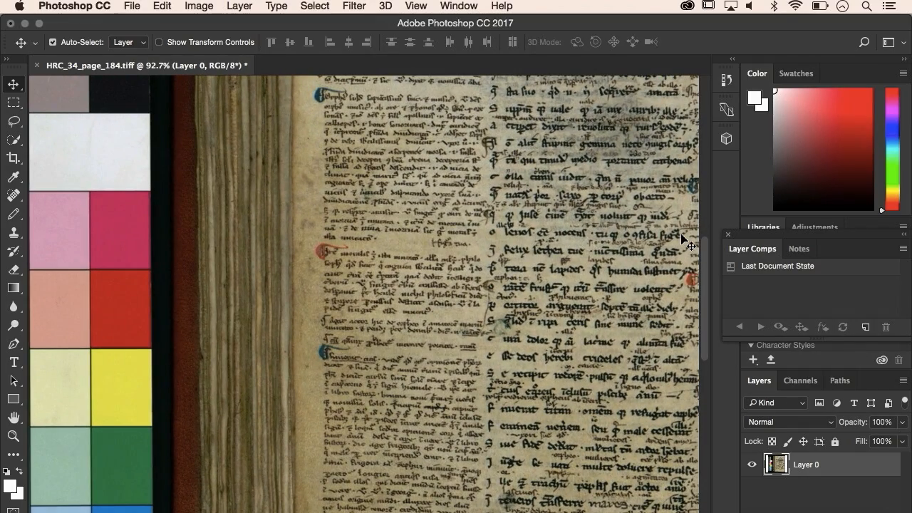
pyautogui.hscroll(5, 681, 239)
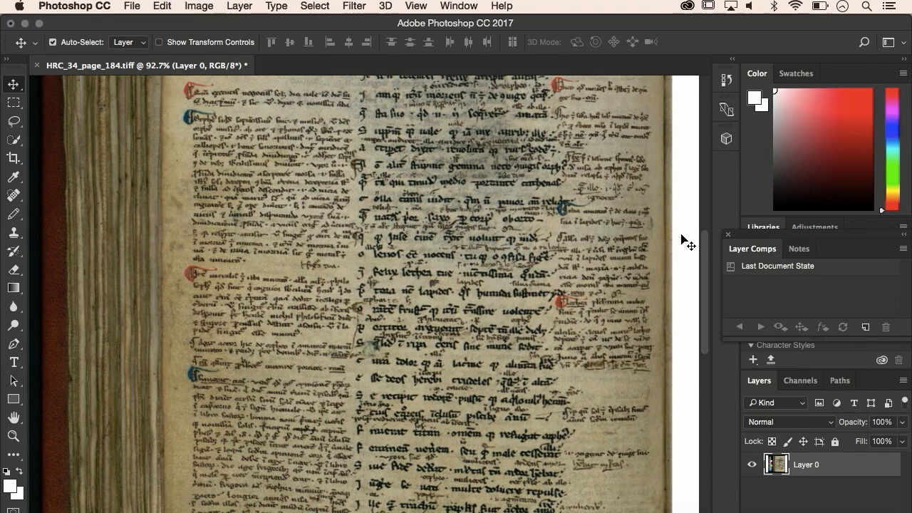
pyautogui.scroll(-7, 681, 235)
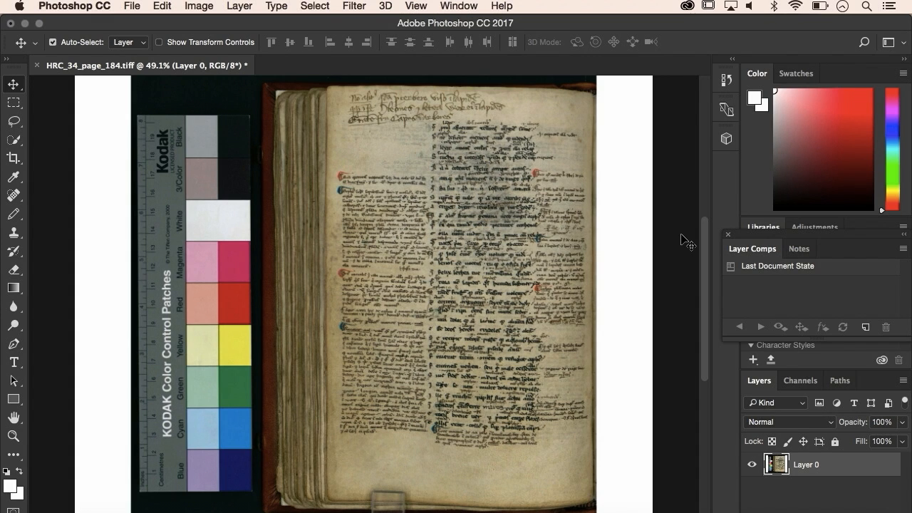
# - Open the manuscript excerpt file HRC_34_page_184_excerpt.tiff from the Desktop
pyautogui.click(131, 7)
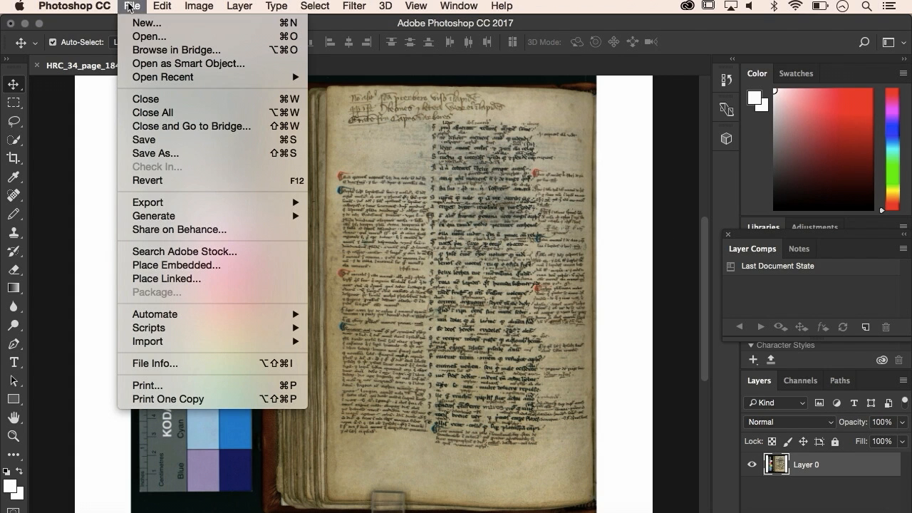
pyautogui.click(130, 37)
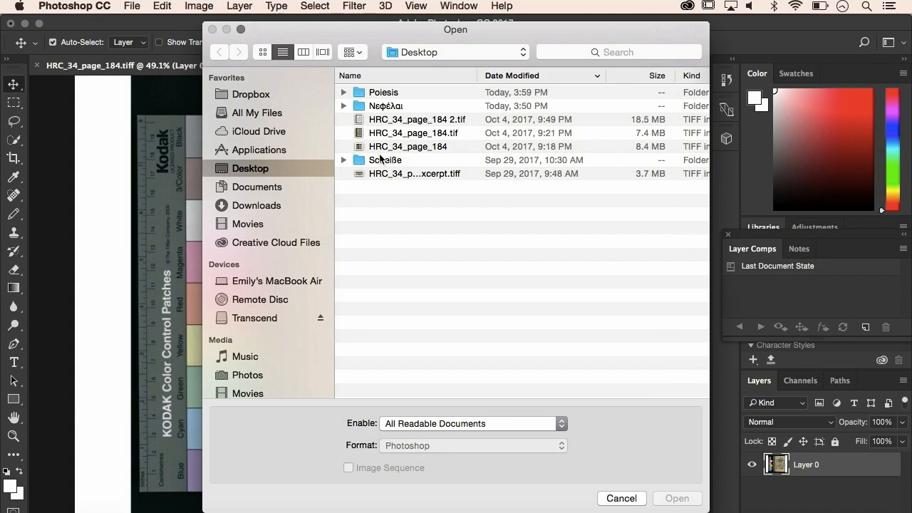
pyautogui.click(381, 173)
pyautogui.press('Return')
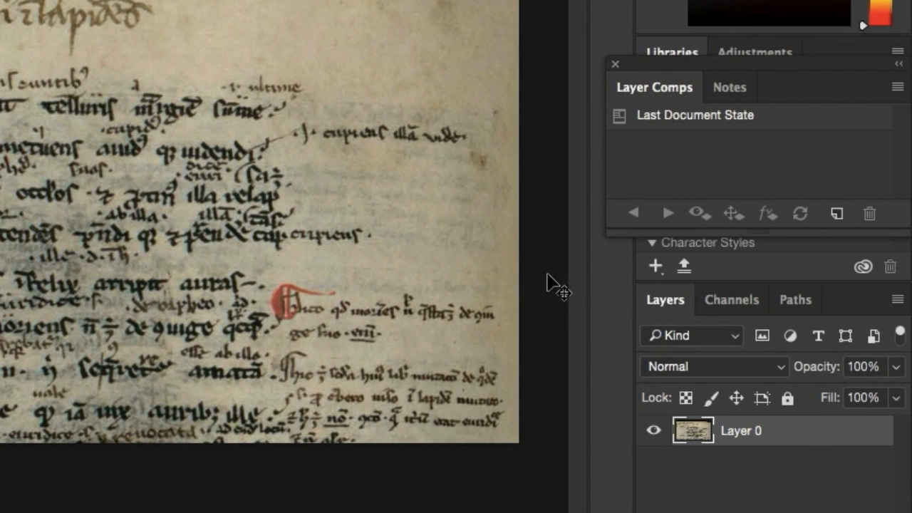
# - Duplicate Layer 0 as "Layer 0 copy" and check the copy by hiding and showing it
pyautogui.rightClick(752, 434)
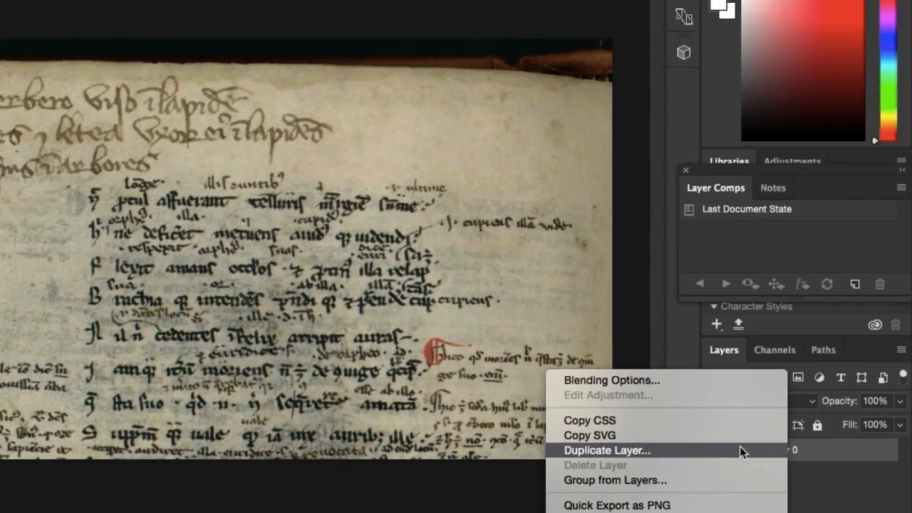
pyautogui.click(686, 430)
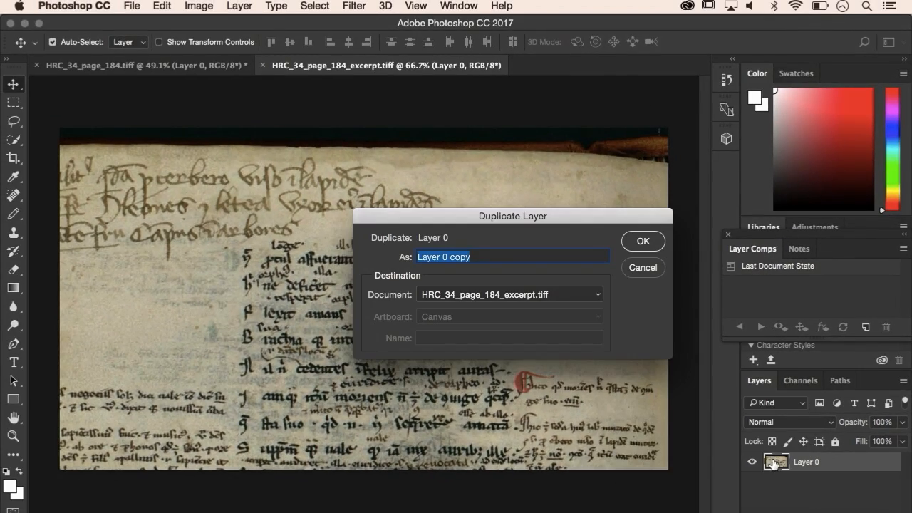
pyautogui.press('Return')
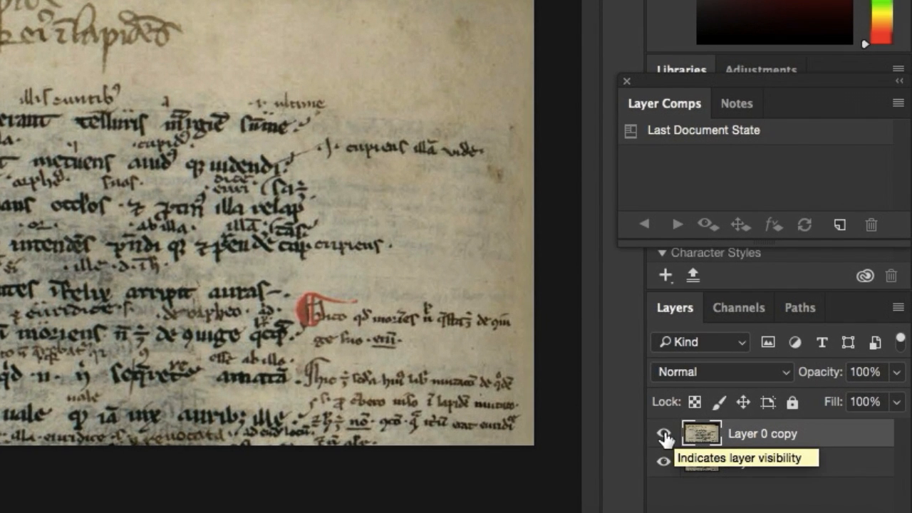
pyautogui.click(668, 437)
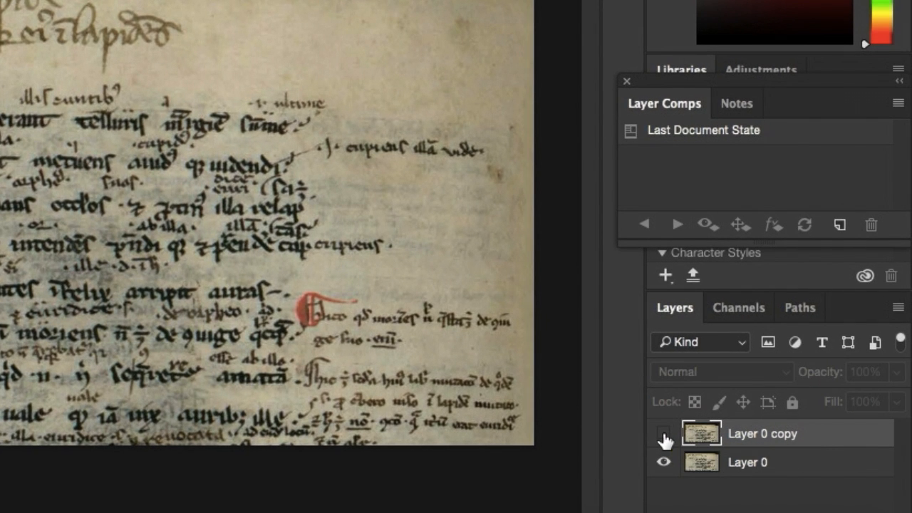
pyautogui.click(663, 436)
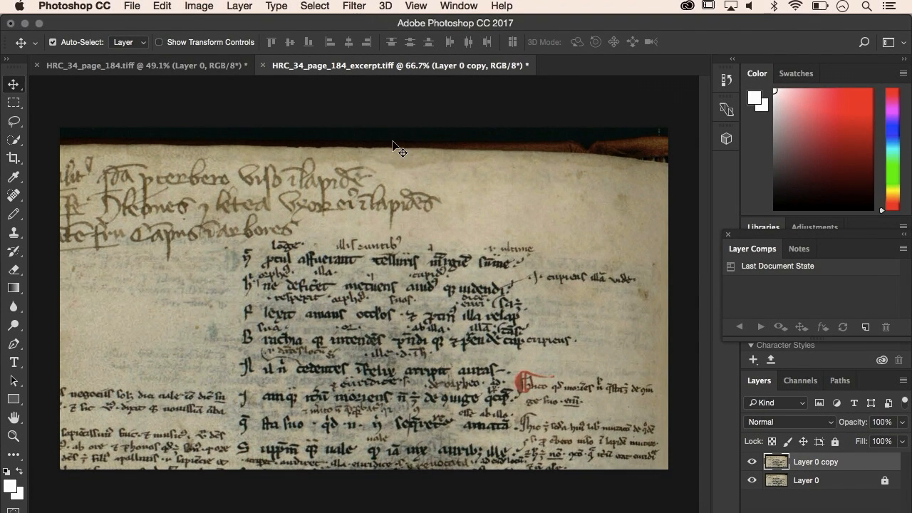
# - Apply Curves to Layer 0 copy, sampling the blank parchment as white point and slightly lowering the RGB curve's middle, and compare it with the original
pyautogui.click(206, 8)
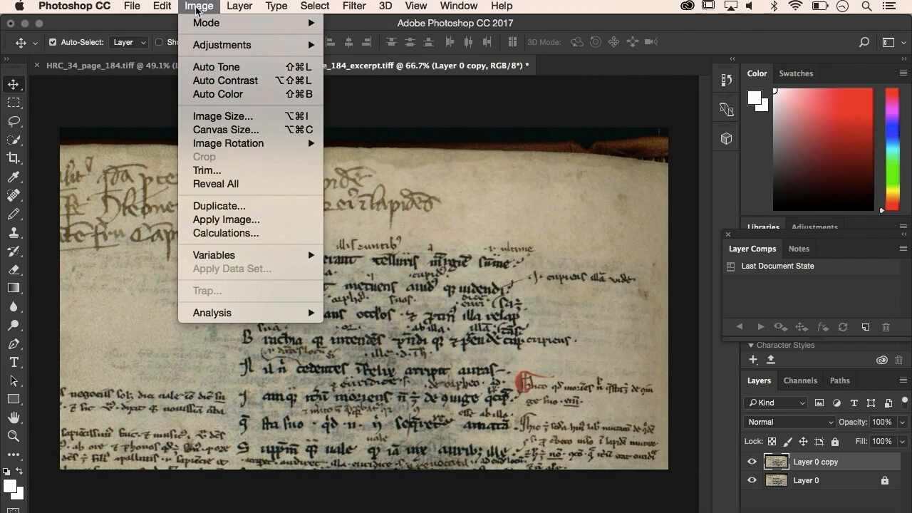
pyautogui.moveTo(206, 47)
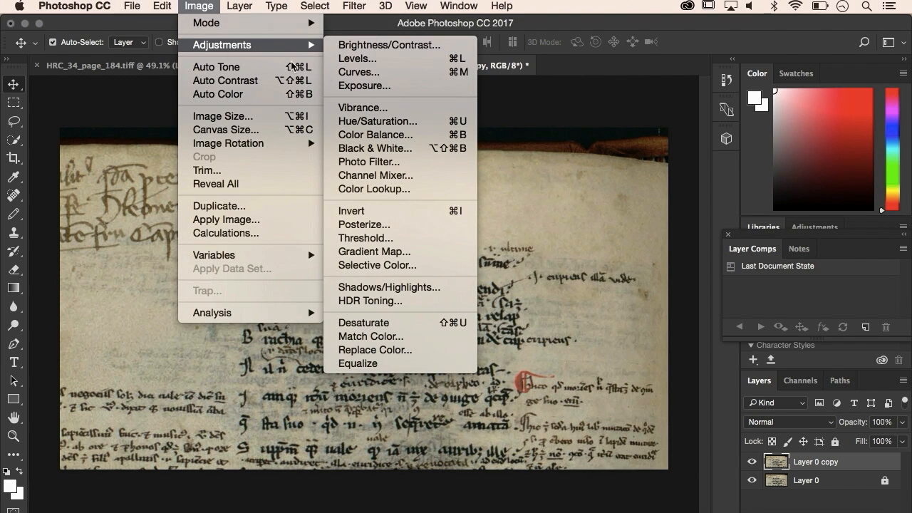
pyautogui.click(368, 73)
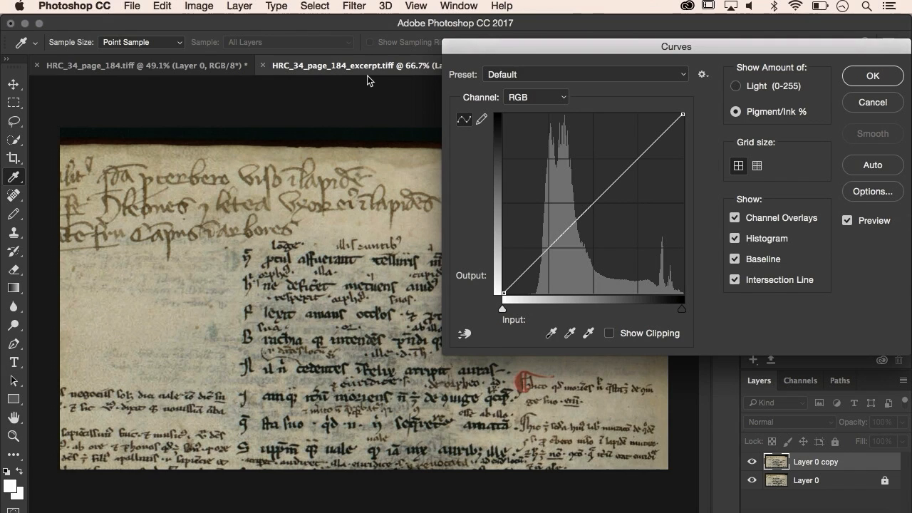
pyautogui.click(589, 335)
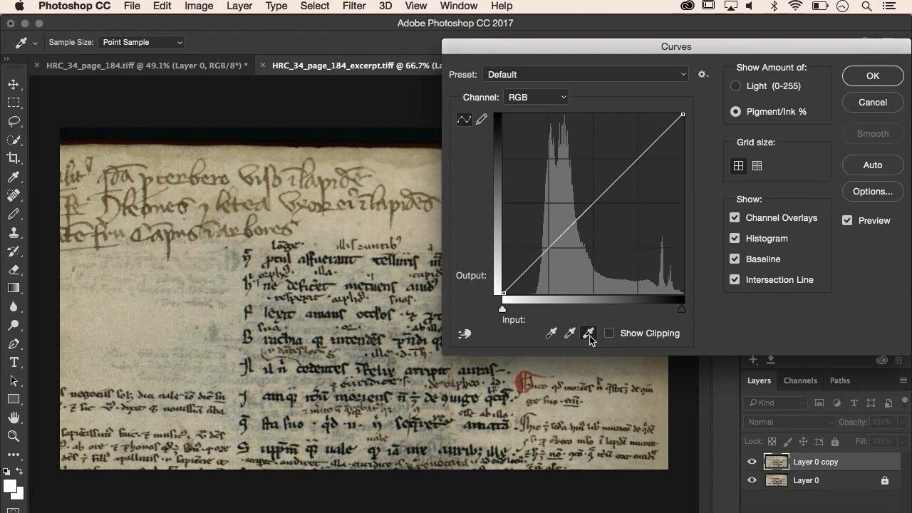
pyautogui.click(141, 310)
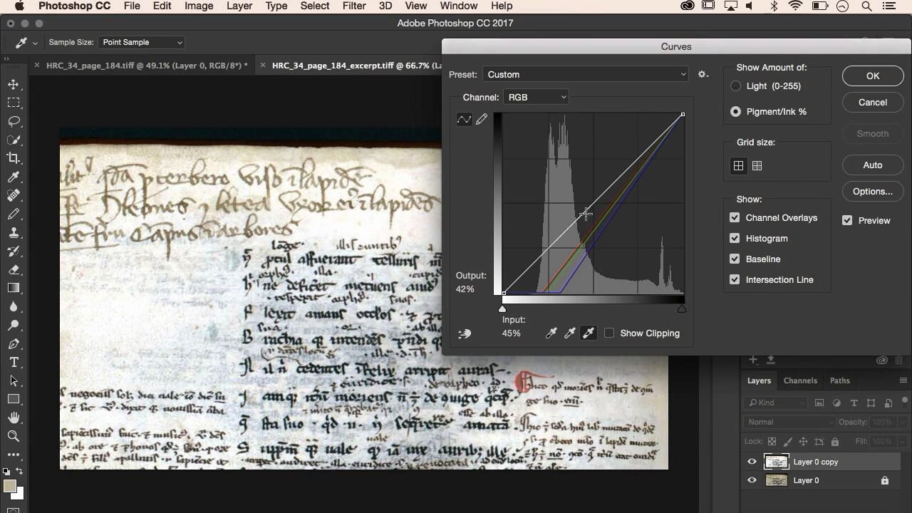
pyautogui.moveTo(585, 213)
pyautogui.mouseDown()
pyautogui.moveTo(584, 228)
pyautogui.moveTo(597, 213)
pyautogui.moveTo(595, 223)
pyautogui.mouseUp()
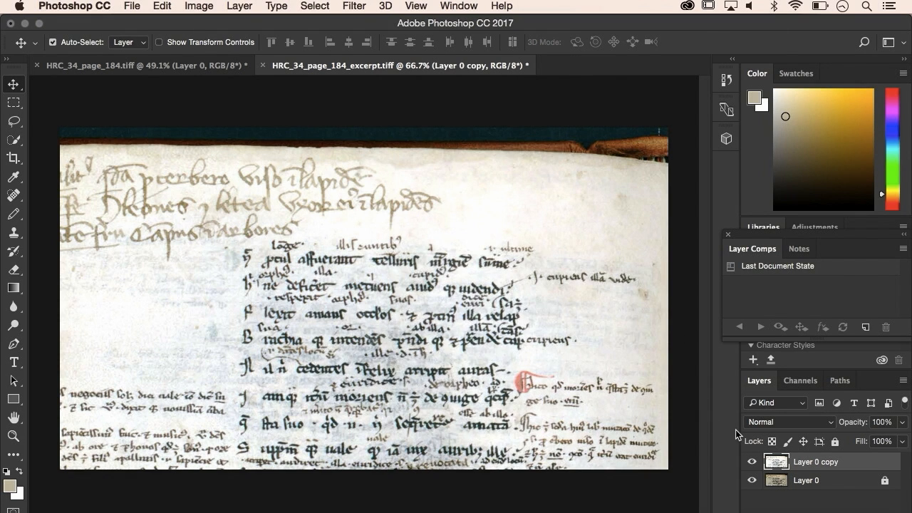
pyautogui.click(752, 462)
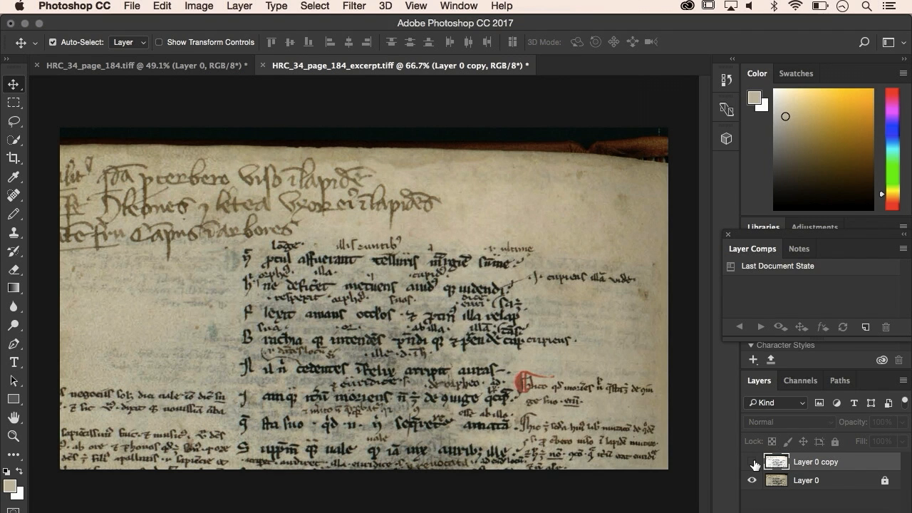
pyautogui.click(753, 463)
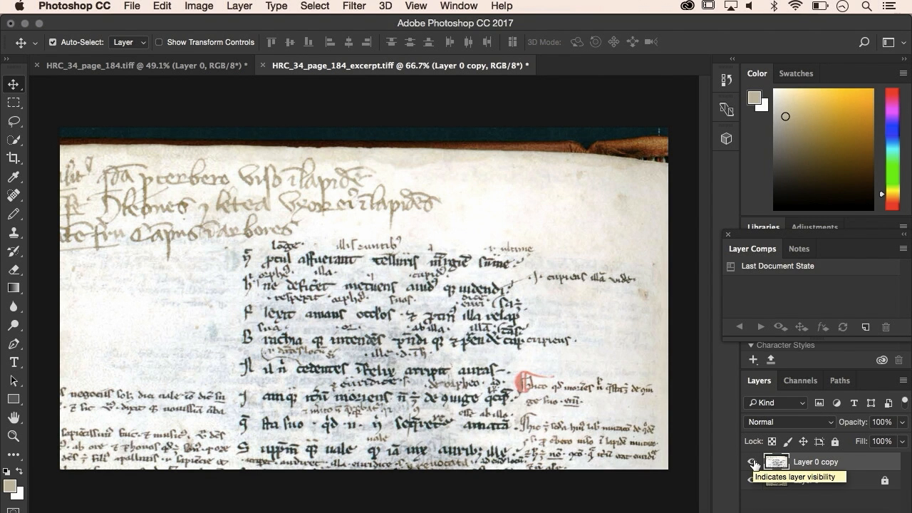
pyautogui.click(753, 463)
pyautogui.click(753, 463)
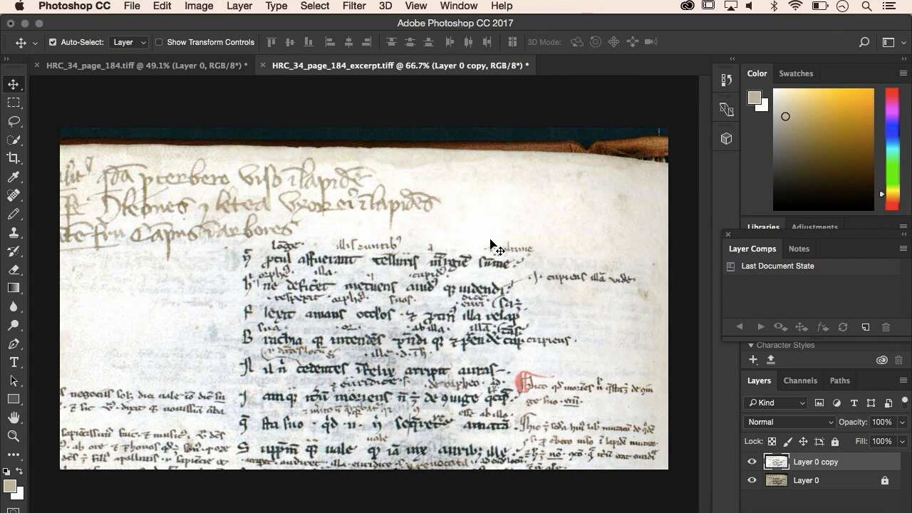
# - Apply Smart Sharpen to Layer 0 copy with a 1.0 px radius, 52% noise reduction and Lens Blur removal
pyautogui.click(351, 6)
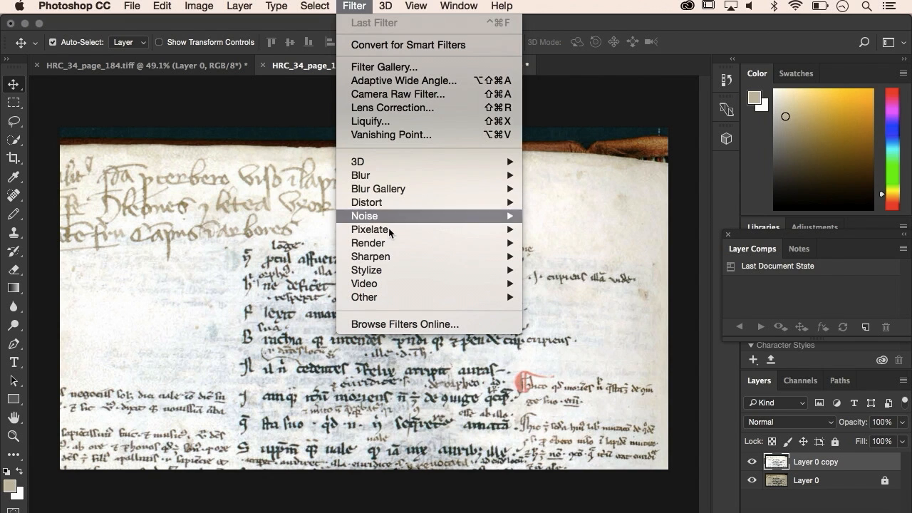
pyautogui.moveTo(391, 255)
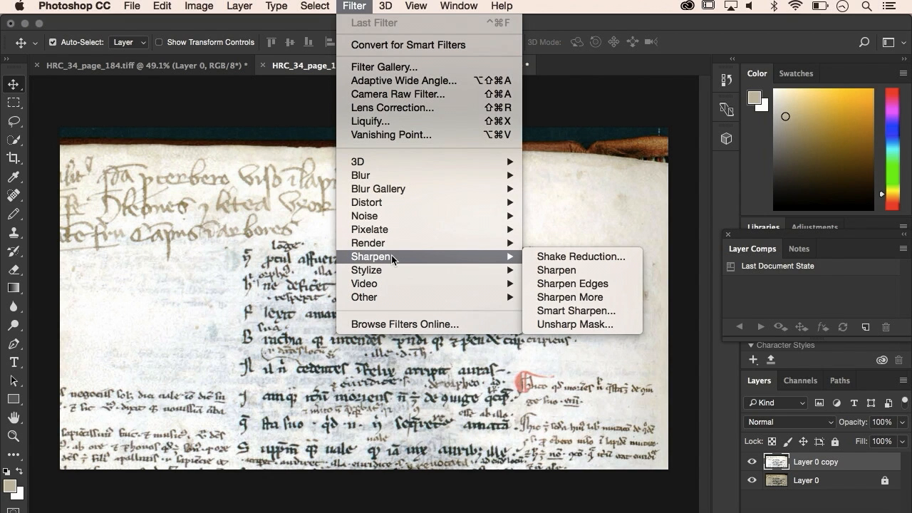
pyautogui.click(573, 312)
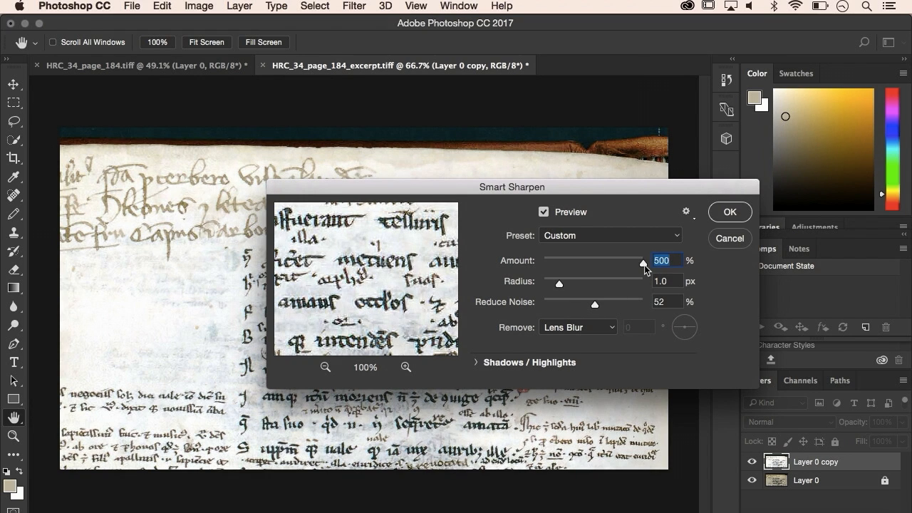
pyautogui.moveTo(644, 269); pyautogui.dragTo(606, 267)
pyautogui.press('Return')
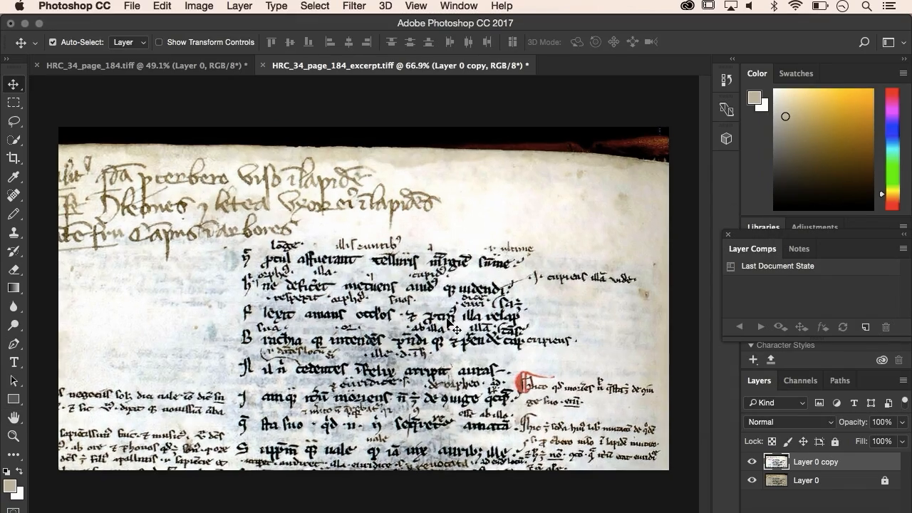
# - Examine the sharpened text against the original layer, shifting Layer 0 copy upward and back into alignment with the page
pyautogui.scroll(5, 449, 324)
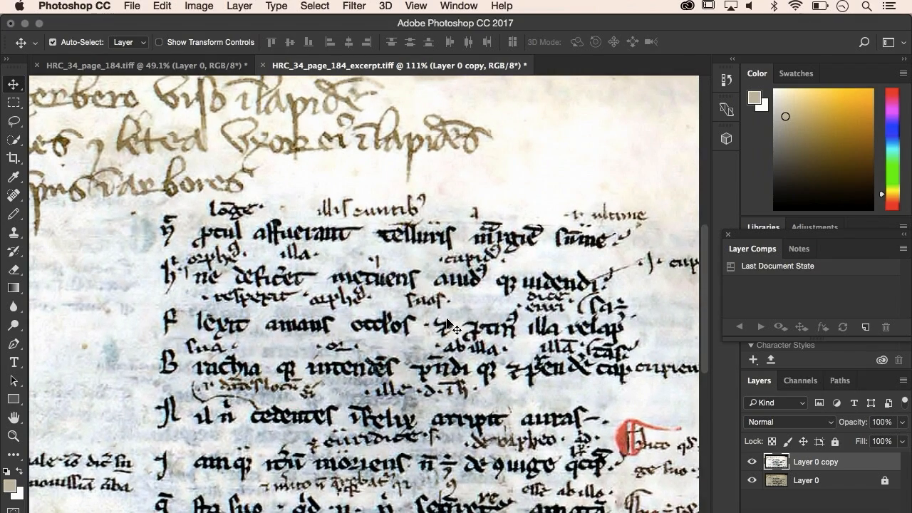
pyautogui.moveTo(449, 324); pyautogui.dragTo(448, 264)
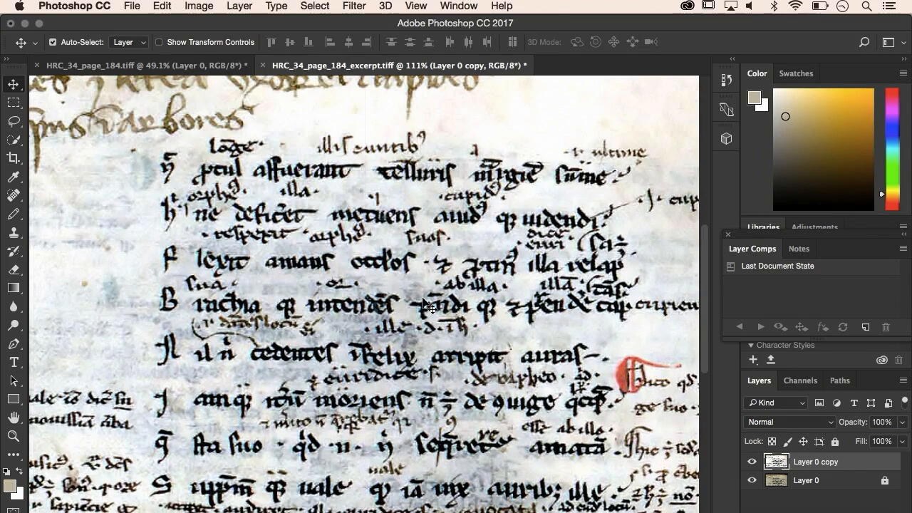
pyautogui.scroll(-5, 423, 298)
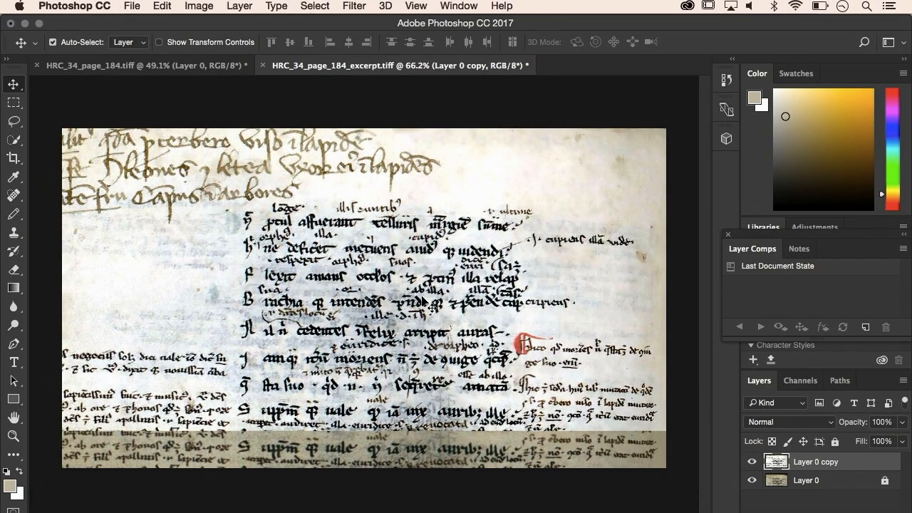
pyautogui.scroll(-2, 422, 298)
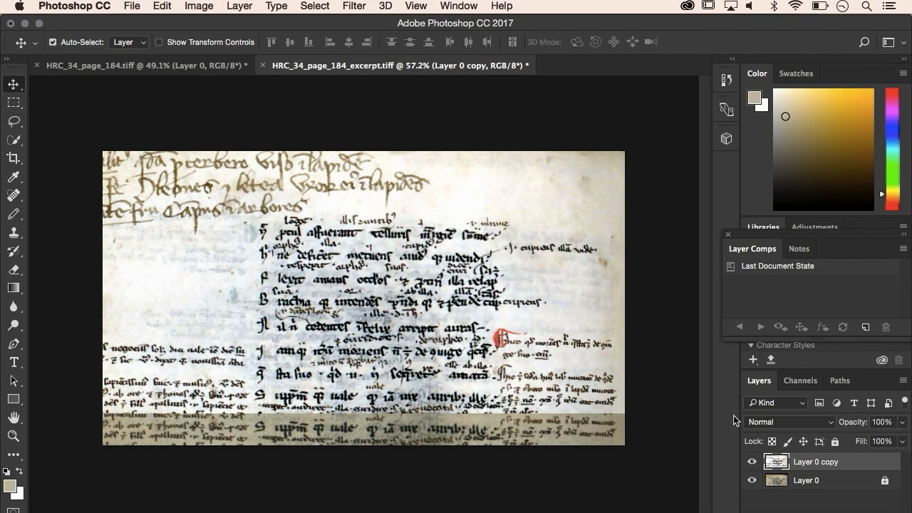
pyautogui.click(751, 462)
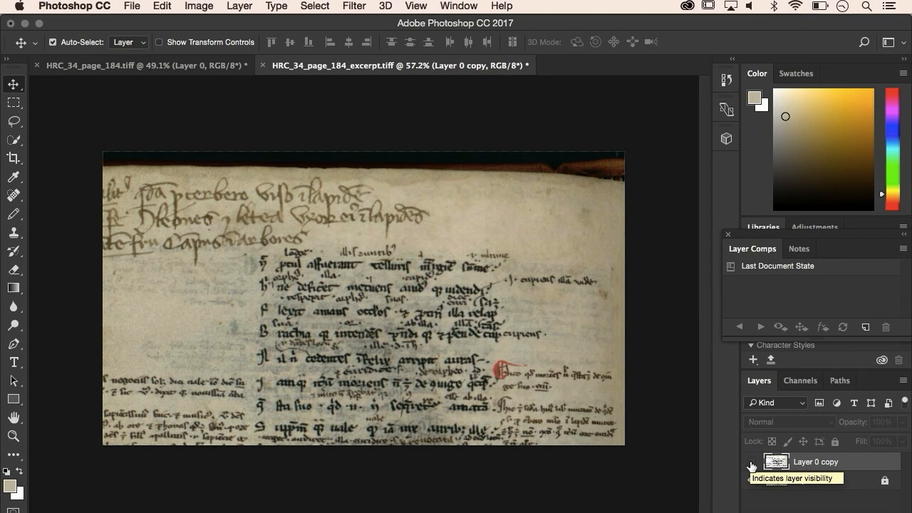
pyautogui.click(752, 463)
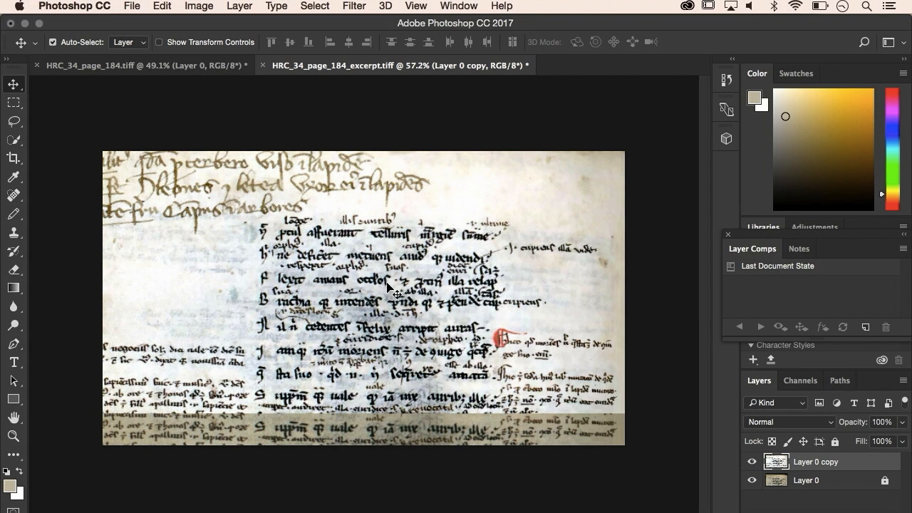
pyautogui.moveTo(388, 290); pyautogui.dragTo(388, 318)
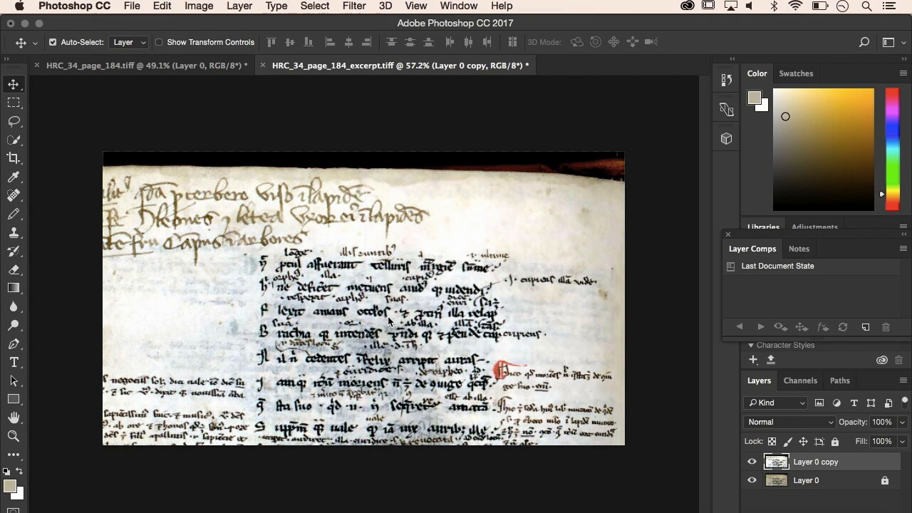